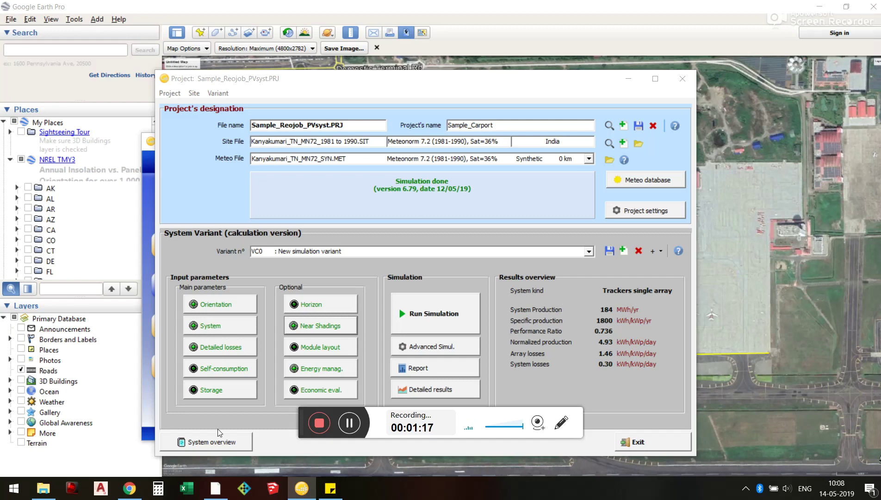
# Bring Google Earth back to the front, showing the 1,335.02 m ruler line across the airport
pyautogui.click(216, 489)
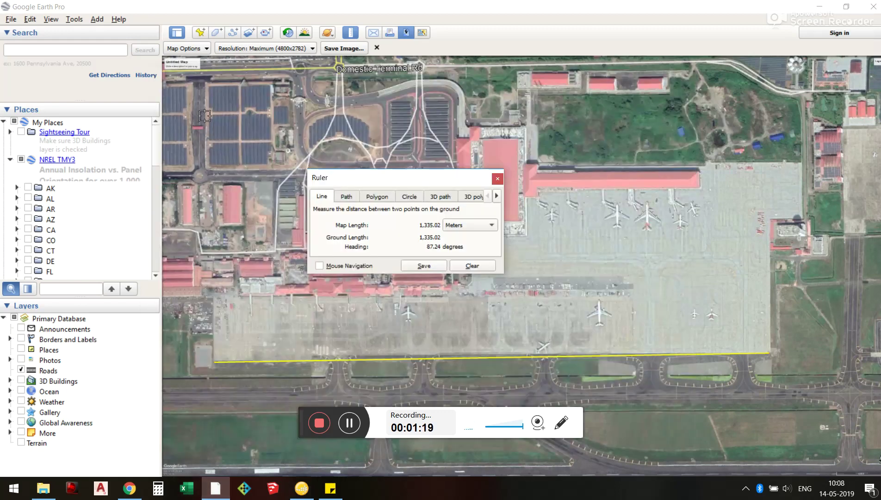
# Close the ruler, search 'trichy international airport', and zoom in on its runway and terminal
pyautogui.click(498, 179)
pyautogui.scroll(-2, 493, 187)
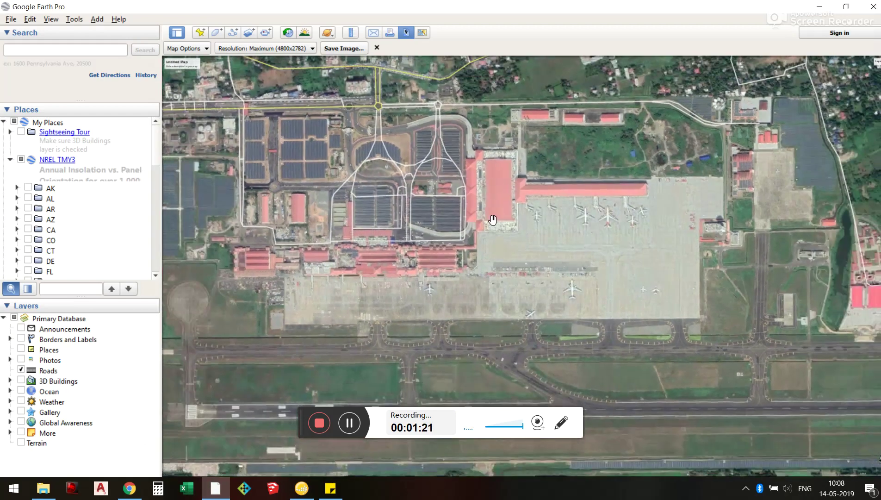
pyautogui.click(83, 50)
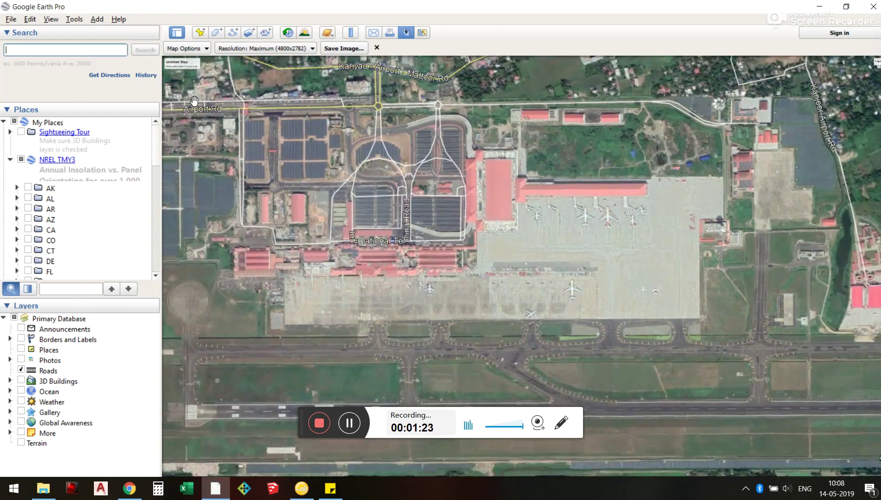
pyautogui.scroll(-2, 380, 206)
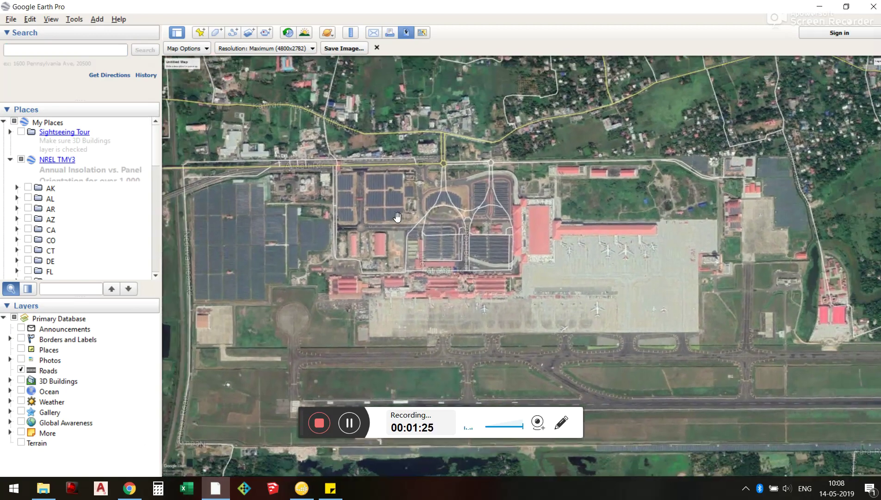
pyautogui.click(77, 48)
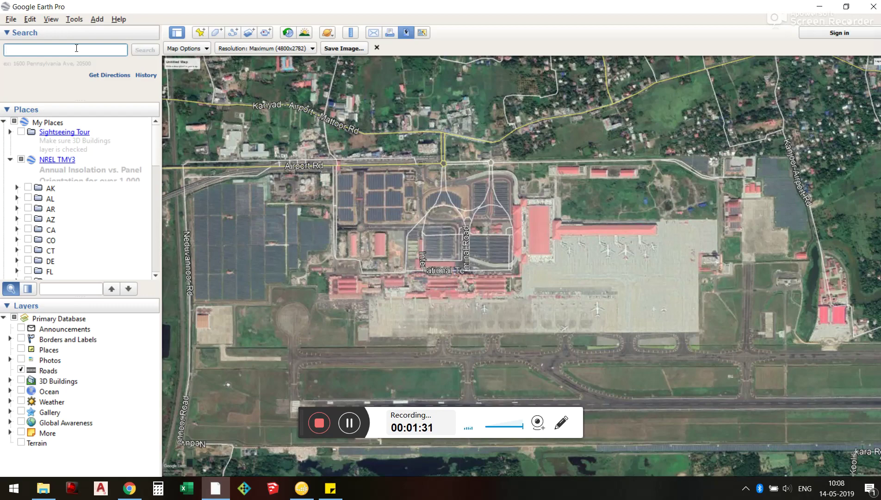
pyautogui.write('trichy i')
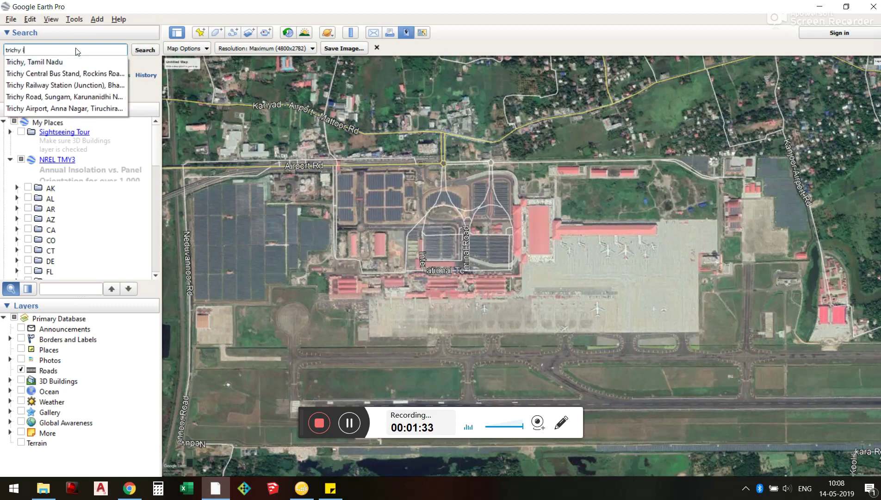
pyautogui.write('nternational airpo')
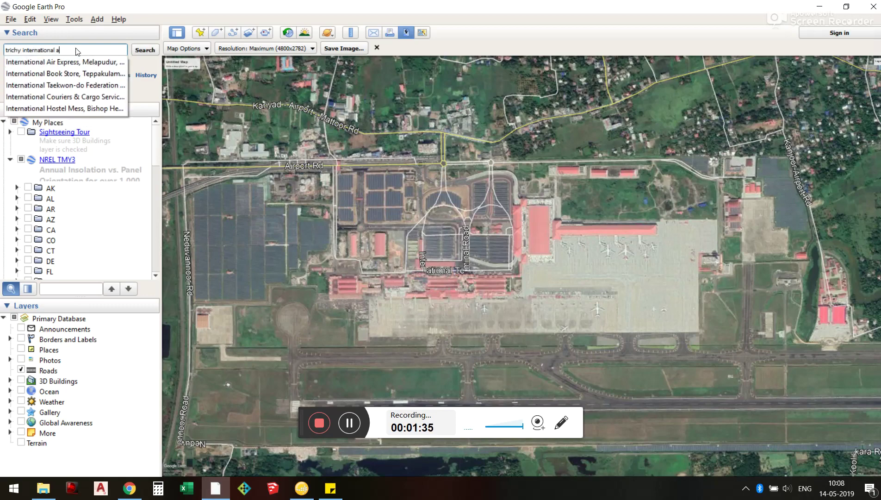
pyautogui.write('rt')
pyautogui.press('Return')
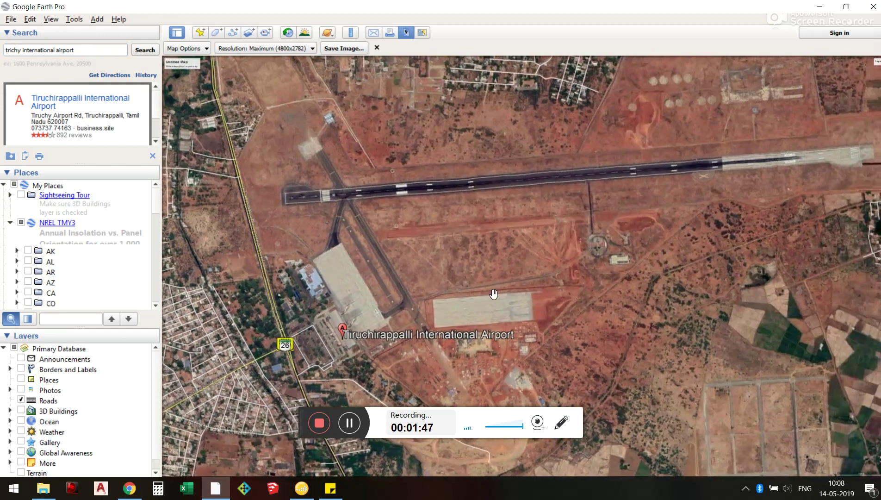
pyautogui.scroll(-3, 367, 285)
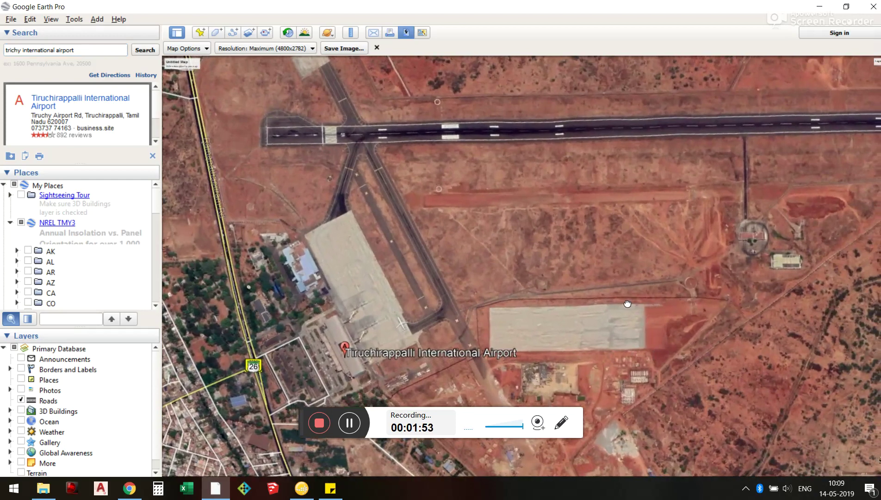
pyautogui.click(152, 156)
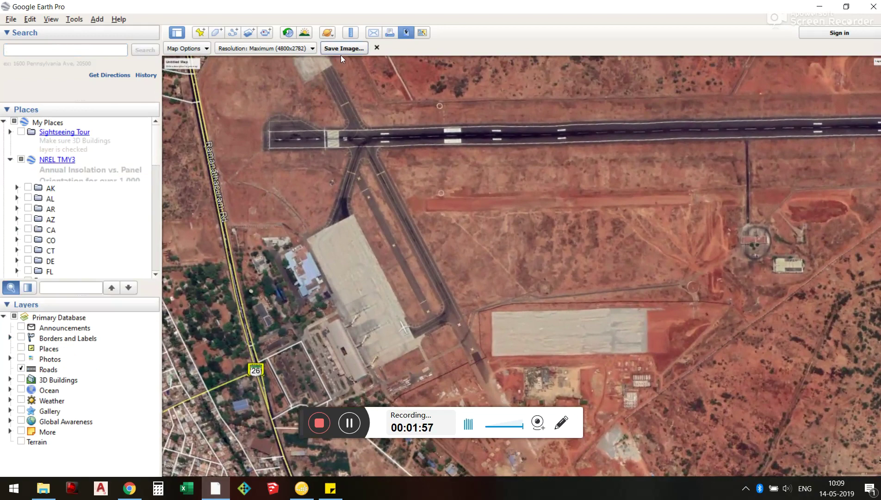
# Save the airport view as 'trichy international airport.jpg' on the Desktop
pyautogui.click(344, 49)
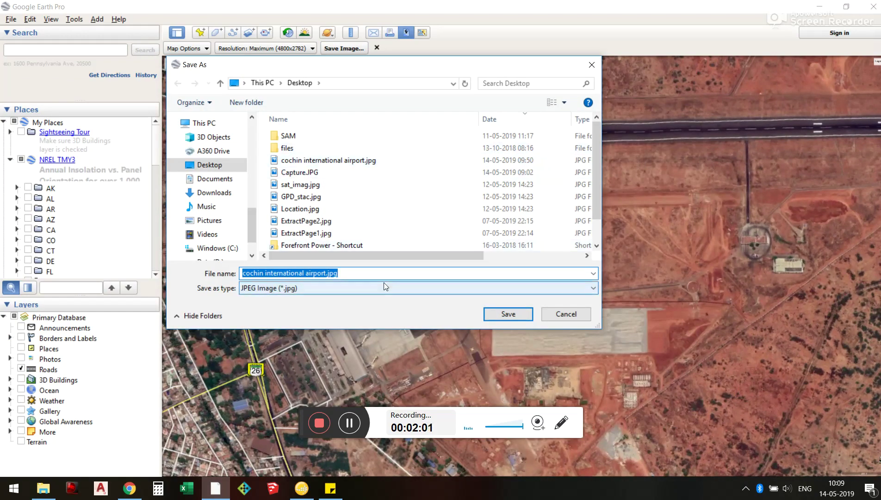
pyautogui.click(383, 273)
pyautogui.press('Home')
pyautogui.press('Delete')
pyautogui.press('Delete')
pyautogui.press('Delete')
pyautogui.press('Delete')
pyautogui.press('Delete')
pyautogui.press('Delete')
pyautogui.write('trichy')
pyautogui.press('Return')
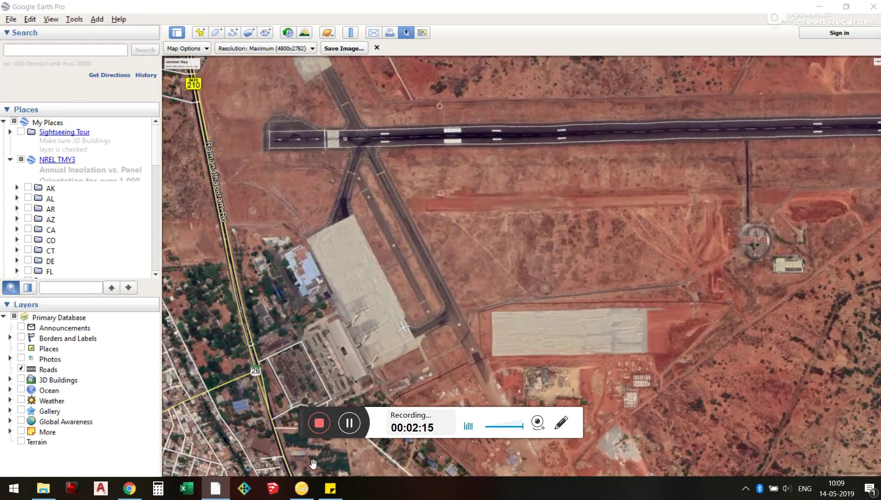
# Open the Near Shadings 3D construction in top view and delete all fifteen tracker rows
pyautogui.click(307, 491)
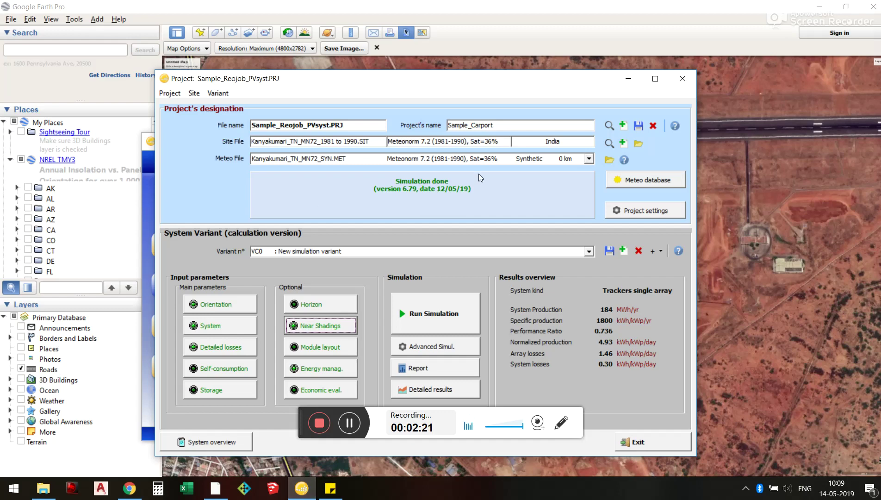
pyautogui.click(333, 327)
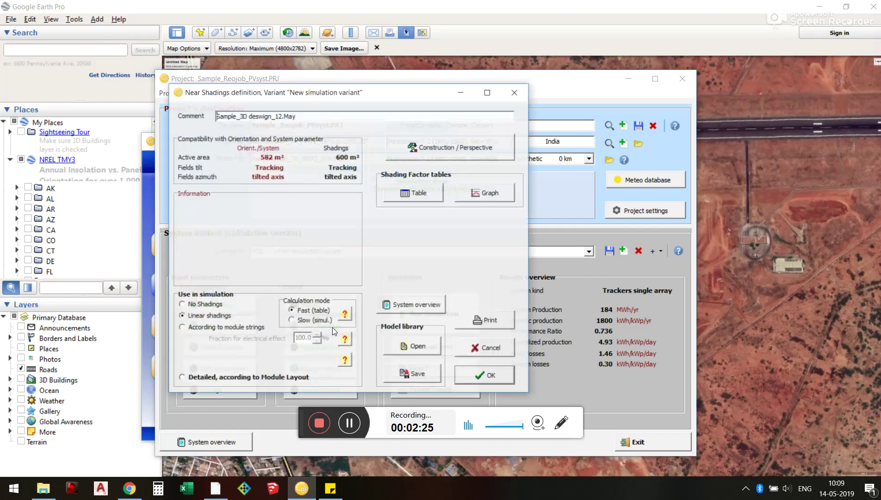
pyautogui.click(435, 158)
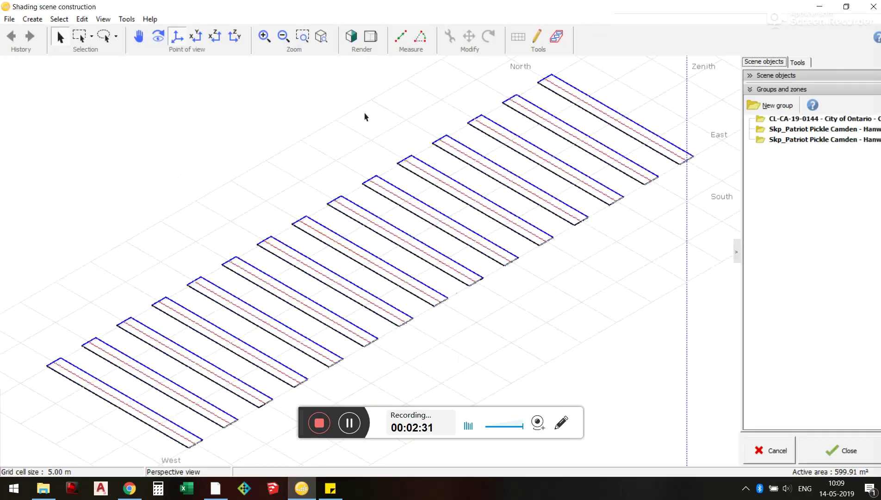
pyautogui.click(196, 37)
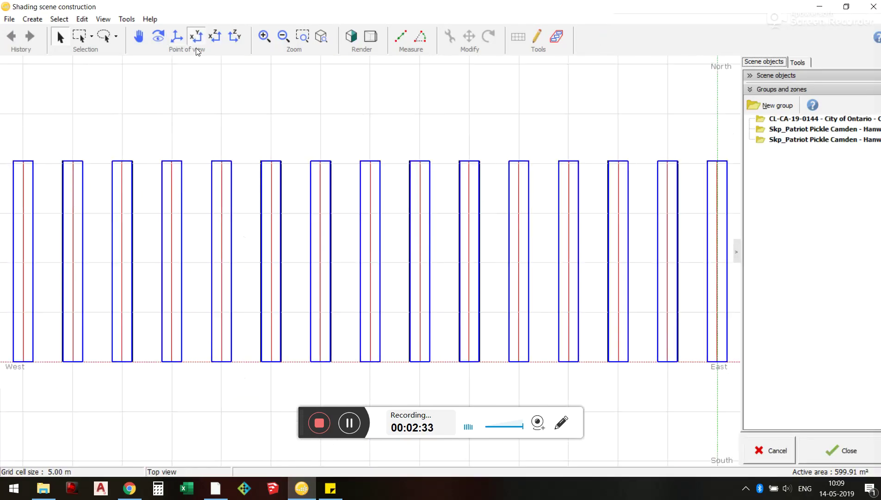
pyautogui.scroll(-3, 423, 277)
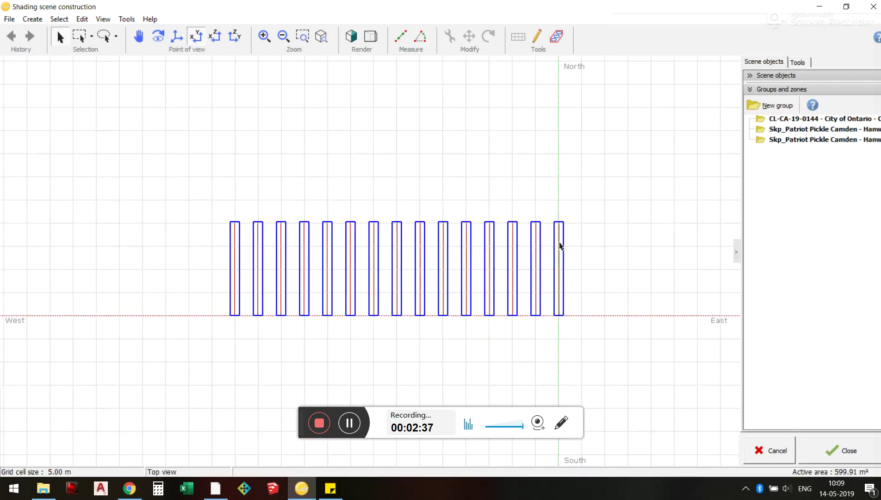
pyautogui.hotkey('ctrl', 'a')
pyautogui.press('Delete')
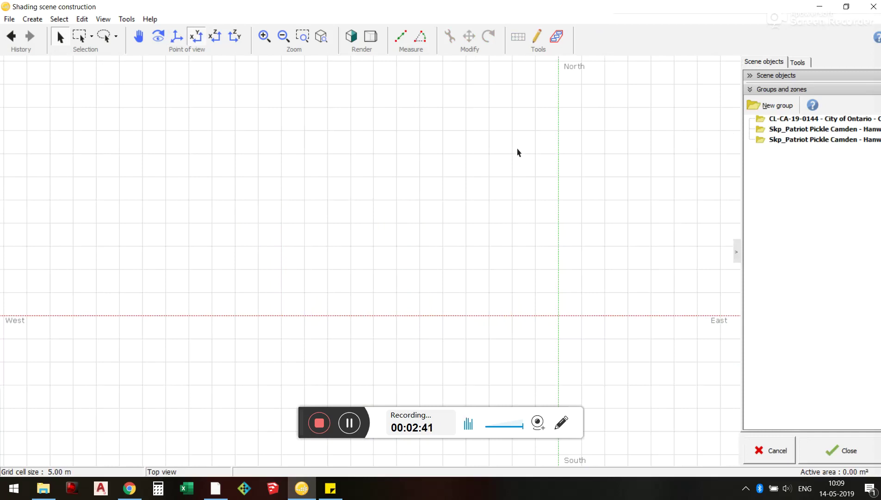
# Import 'trichy international airport.jpg' from the Desktop as the scene's ground image
pyautogui.click(8, 21)
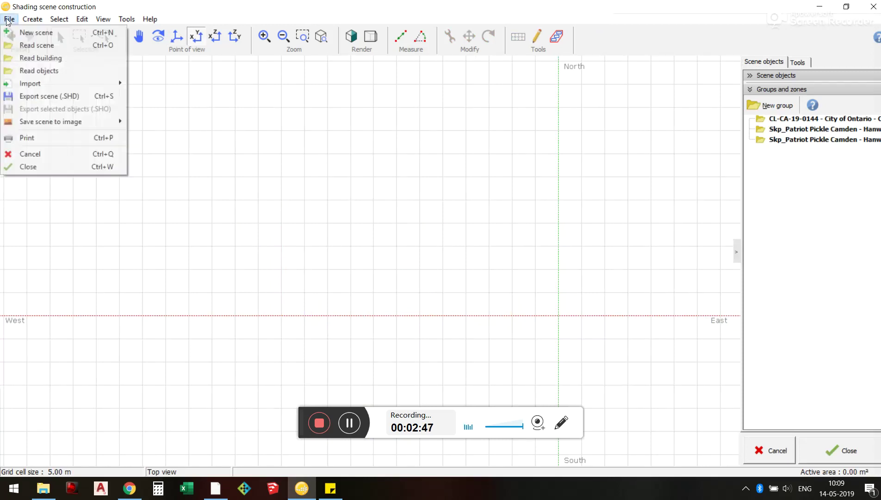
pyautogui.moveTo(30, 122)
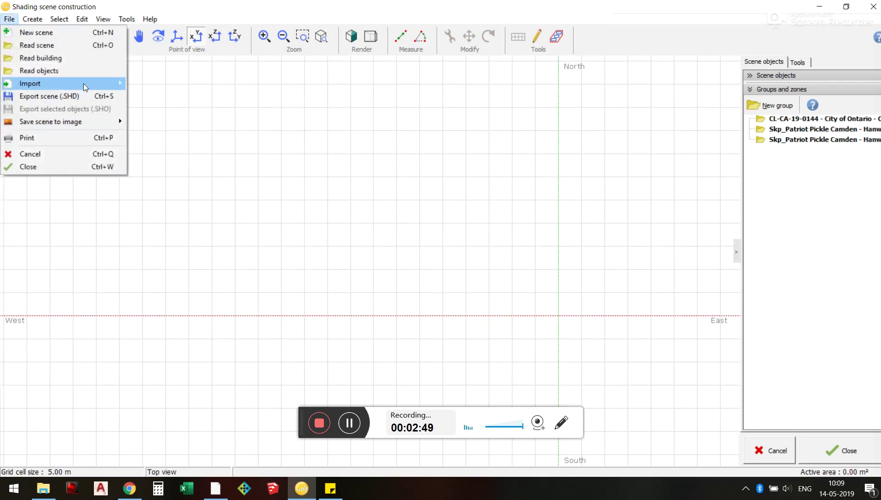
pyautogui.moveTo(84, 84)
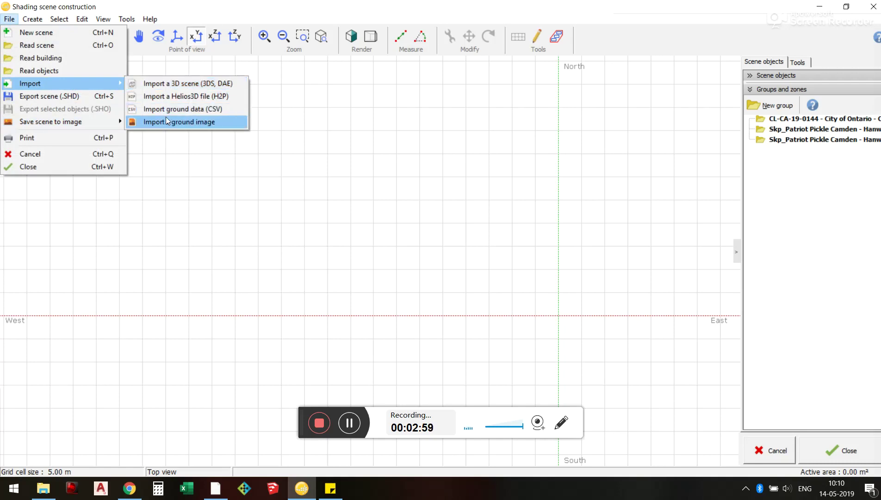
pyautogui.click(205, 122)
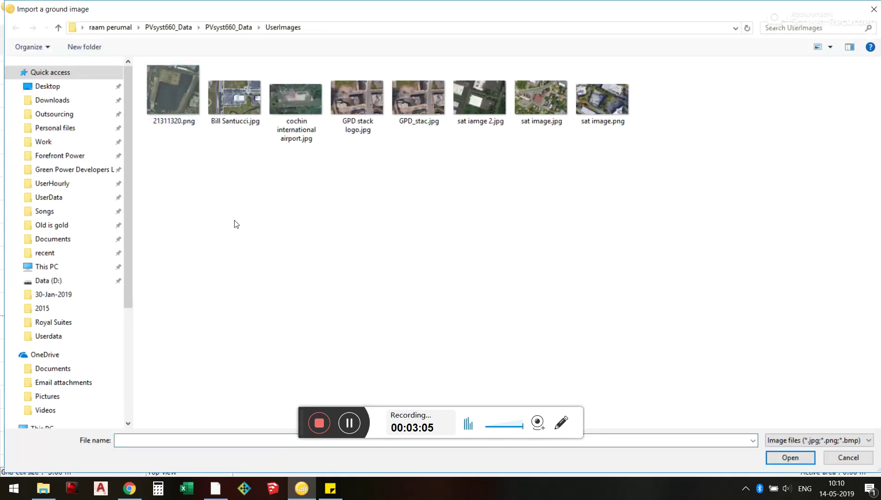
pyautogui.click(70, 87)
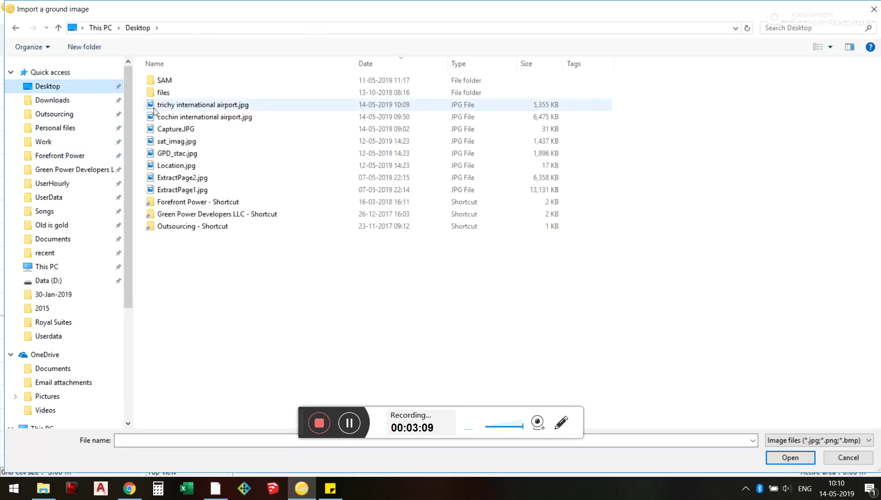
pyautogui.doubleClick(180, 107)
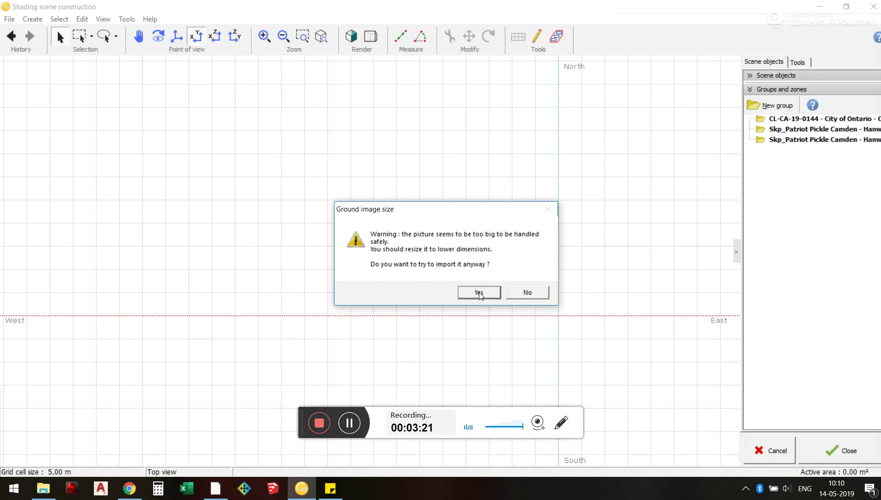
# Accept the size warning so the oversized airport picture is imported anyway
pyautogui.click(479, 292)
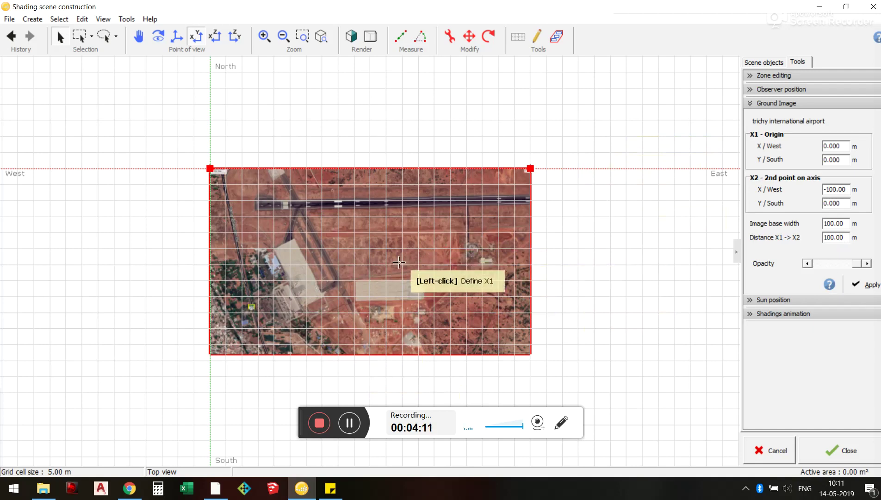
# Set scaling point X1 at the apron's top-left corner and X2 at its top-right corner
pyautogui.scroll(5, 402, 287)
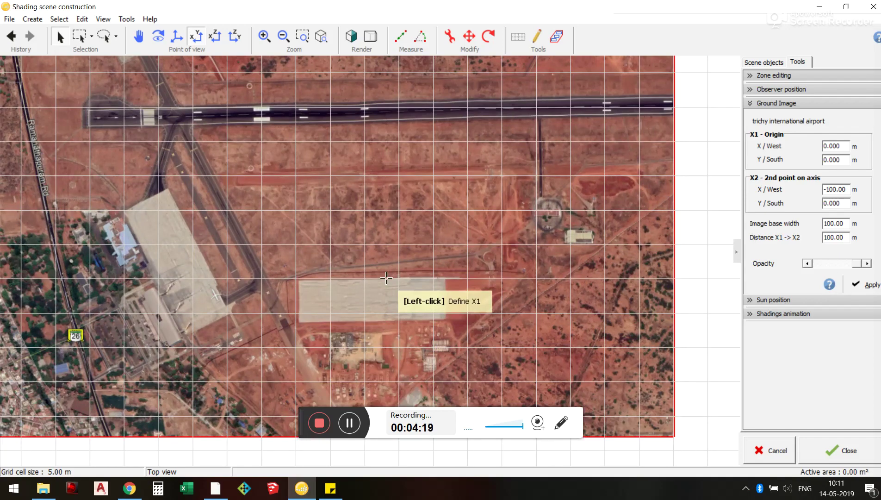
pyautogui.scroll(2, 387, 278)
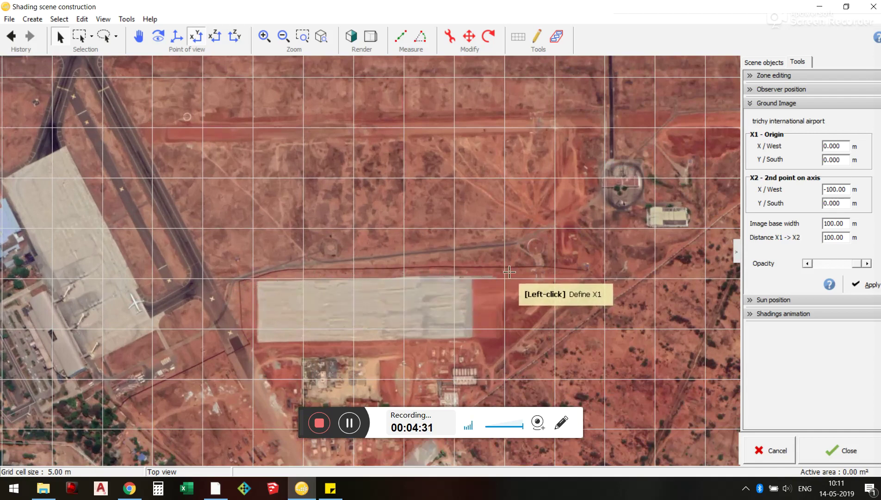
pyautogui.click(257, 280)
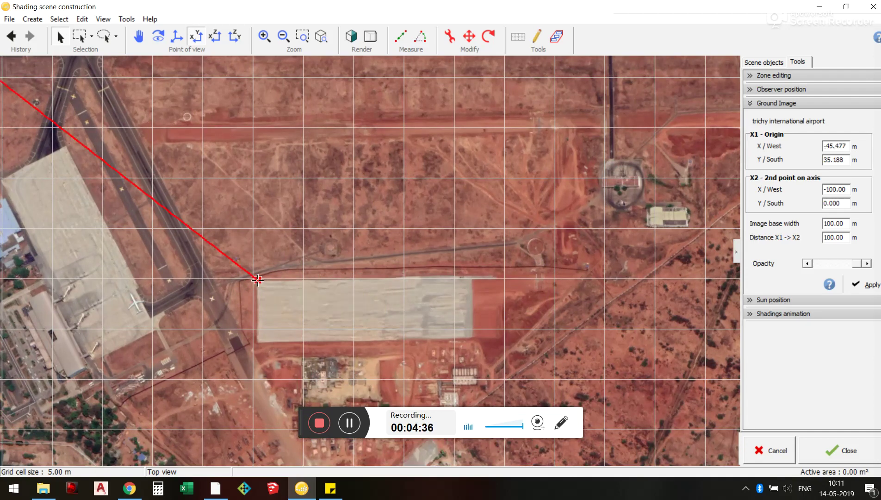
pyautogui.click(471, 277)
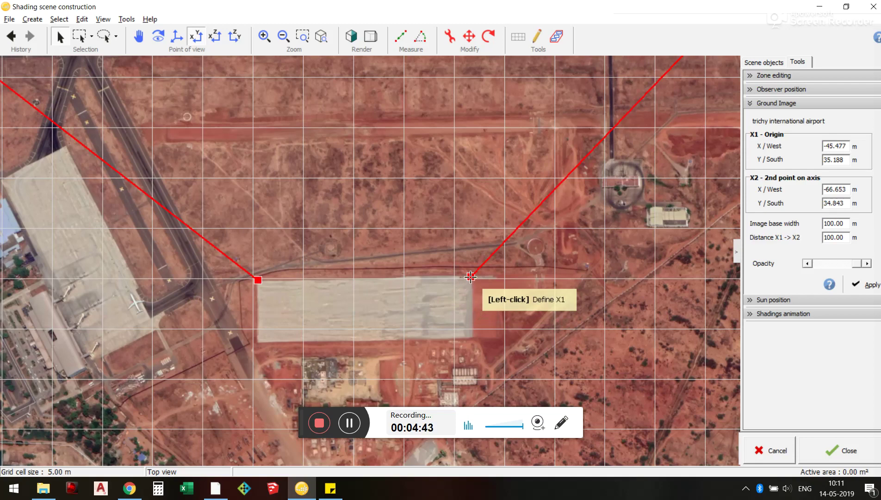
pyautogui.hotkey('alt', 'Tab')
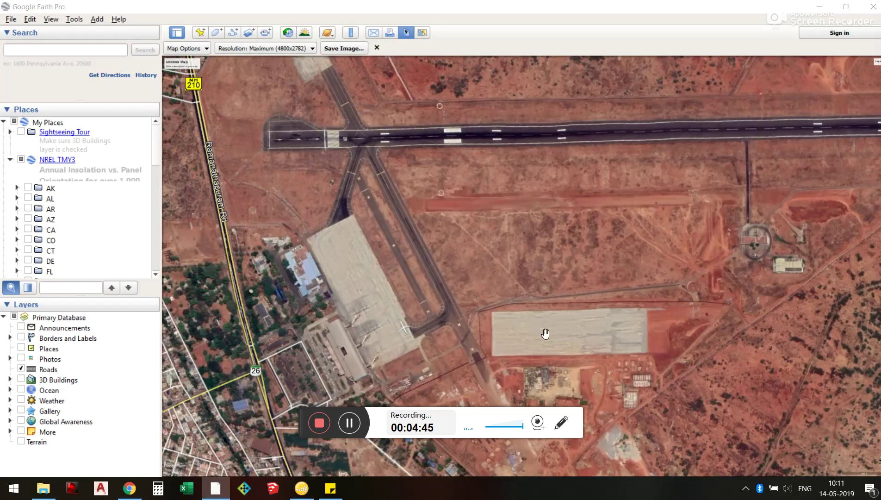
# Measure the apron's top edge with Google Earth's ruler, reading 413.24 m
pyautogui.moveTo(544, 330); pyautogui.dragTo(399, 299)
pyautogui.scroll(2, 396, 277)
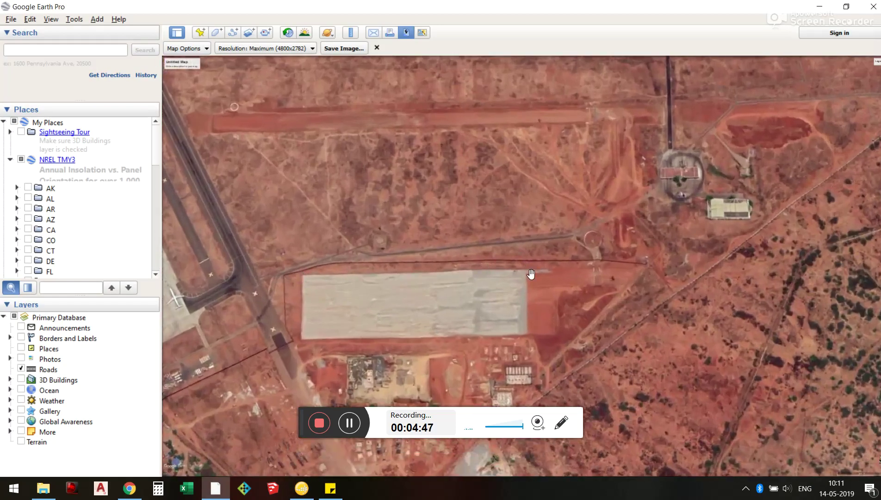
pyautogui.click(351, 33)
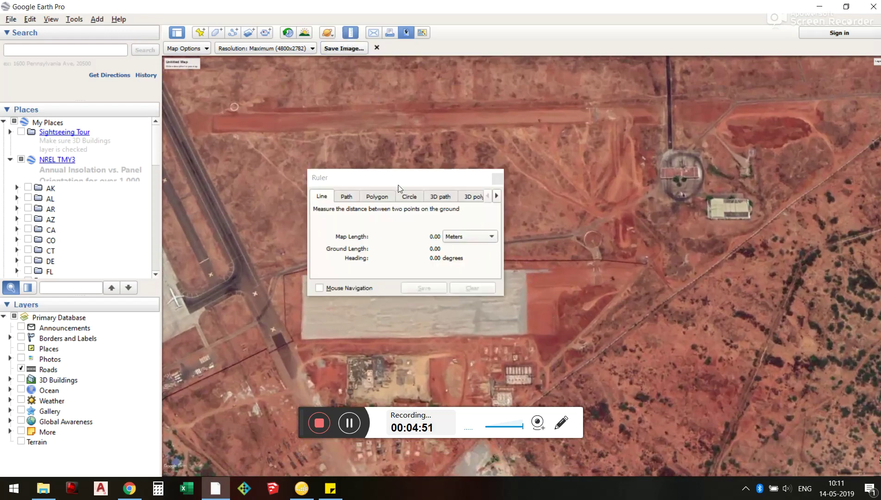
pyautogui.moveTo(397, 186); pyautogui.dragTo(397, 91)
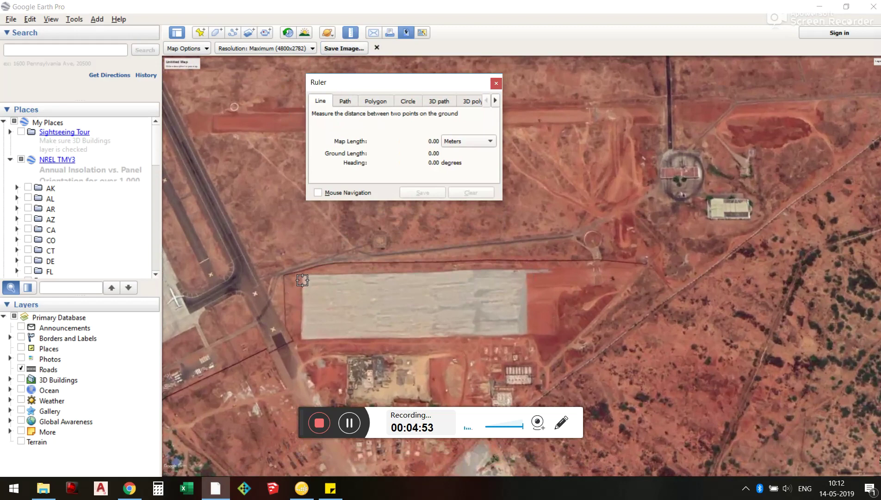
pyautogui.click(303, 274)
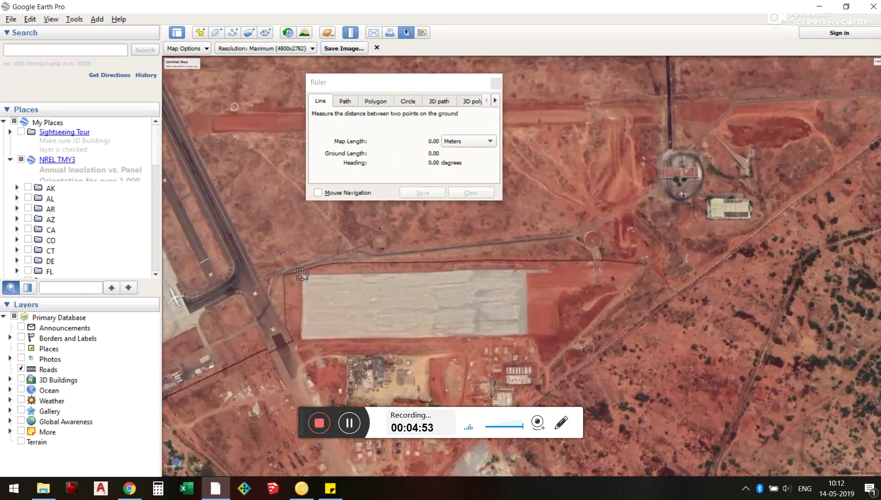
pyautogui.click(524, 270)
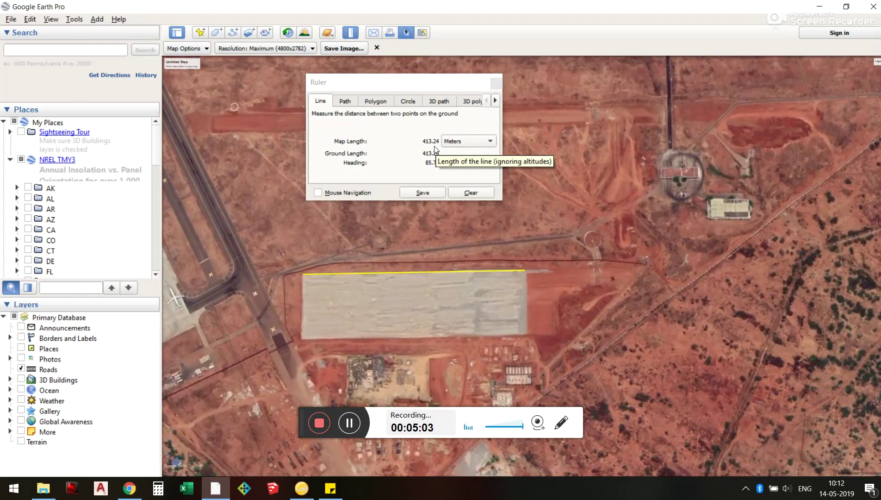
pyautogui.hotkey('alt', 'Tab')
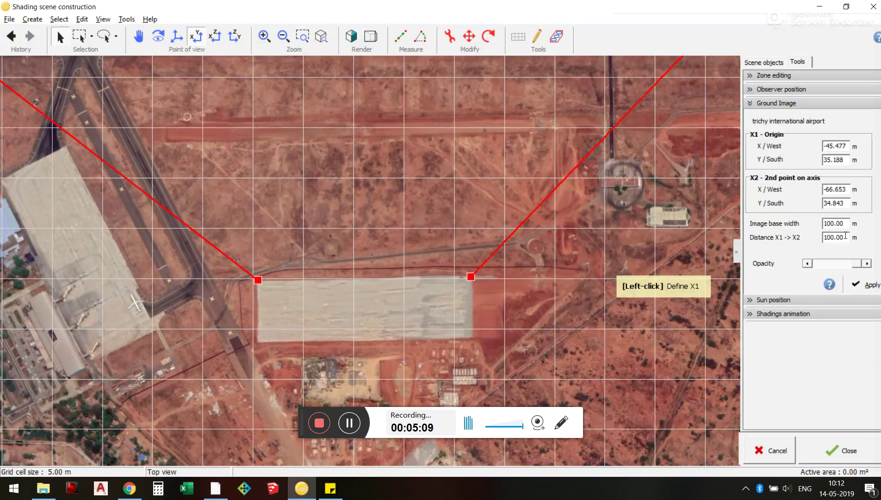
# Set the X1 to X2 distance to 413.24 m and apply the rescaling
pyautogui.moveTo(846, 235); pyautogui.dragTo(789, 237)
pyautogui.write('413.24')
pyautogui.click(849, 291)
pyautogui.scroll(-10, 411, 327)
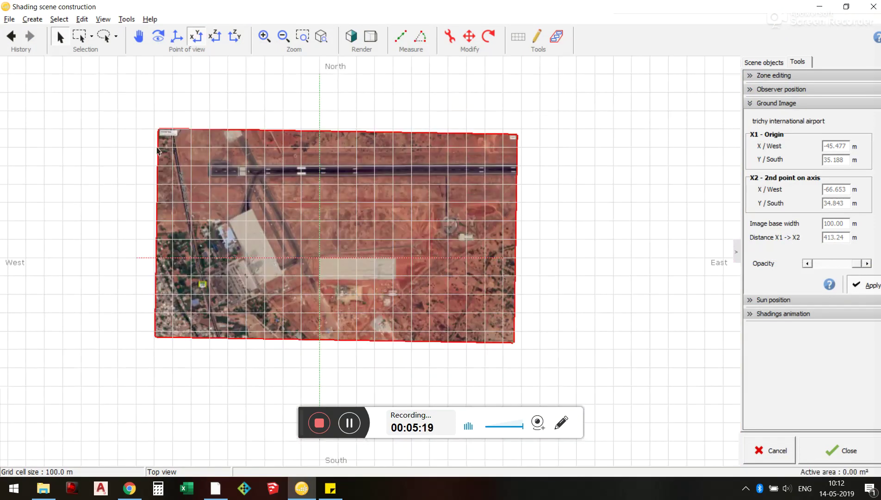
# Save the shading scene as a model, overwriting the existing one
pyautogui.hotkey('ctrl', 's')
pyautogui.click(213, 185)
pyautogui.click(485, 294)
pyautogui.scroll(2, 385, 253)
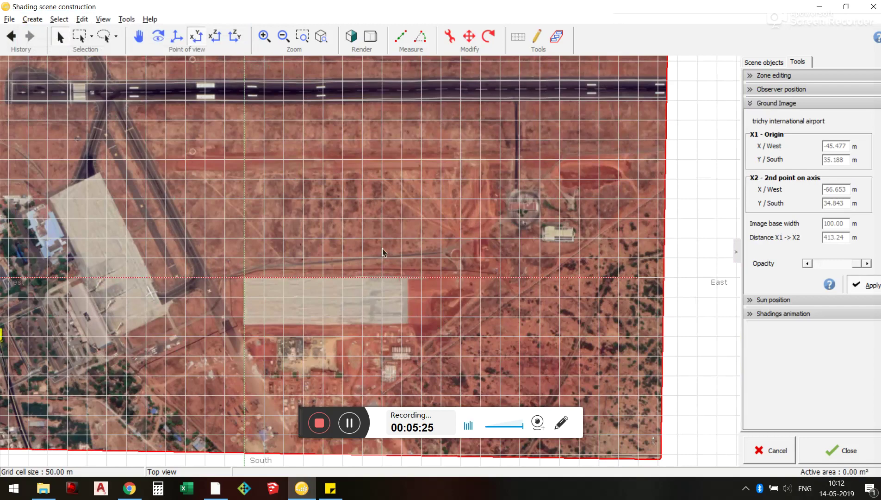
pyautogui.scroll(-3, 382, 249)
pyautogui.scroll(1, 379, 235)
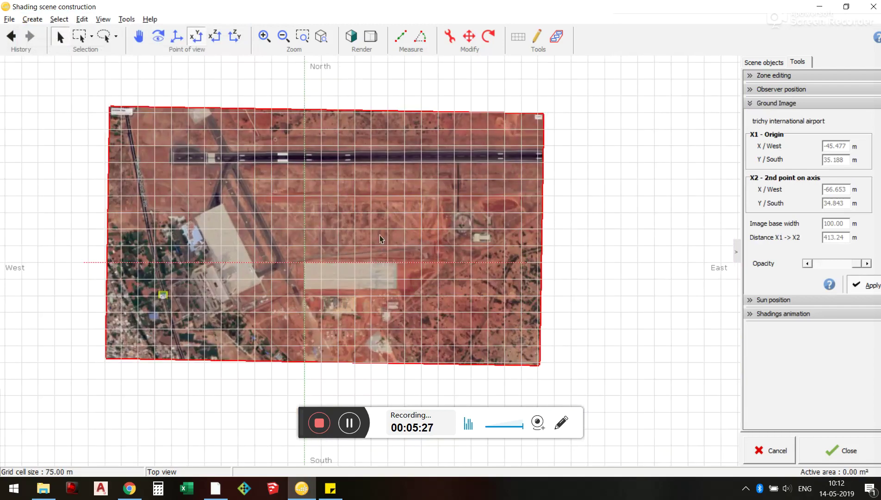
# Measure the apron's top edge in the scene, getting 417.718 m
pyautogui.click(400, 39)
pyautogui.scroll(3, 324, 261)
pyautogui.click(269, 284)
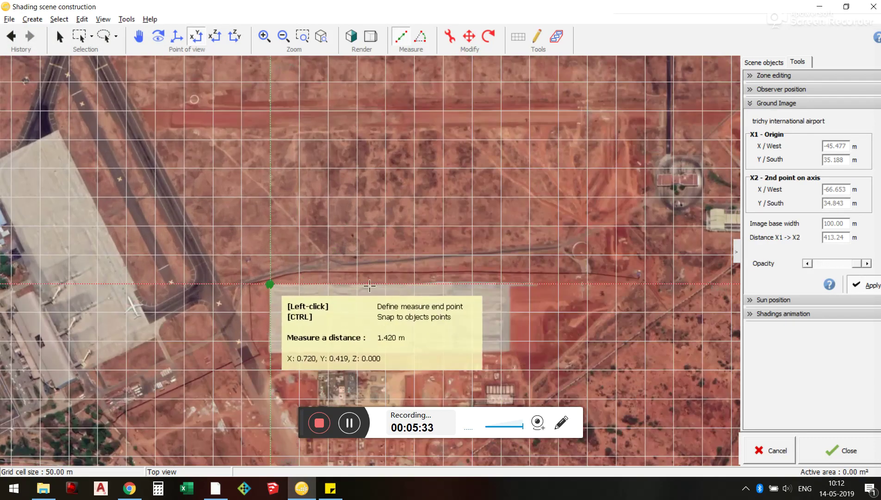
pyautogui.click(509, 282)
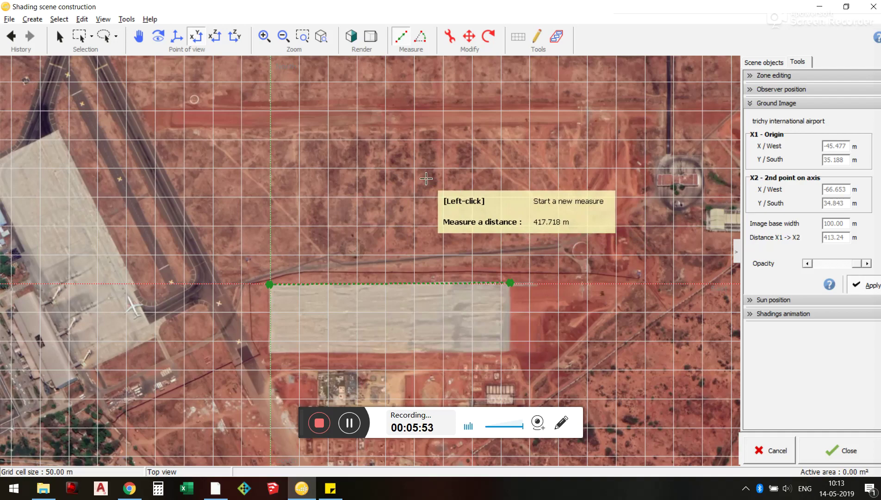
pyautogui.scroll(-3, 294, 352)
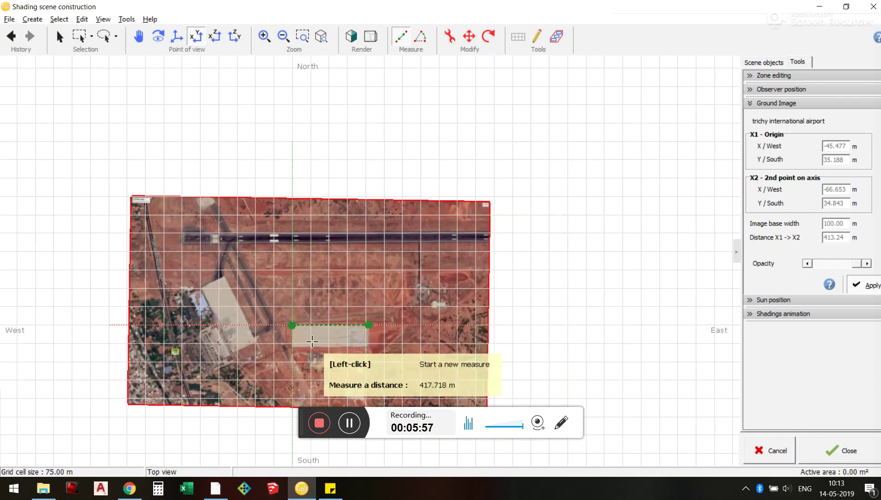
pyautogui.scroll(3, 312, 341)
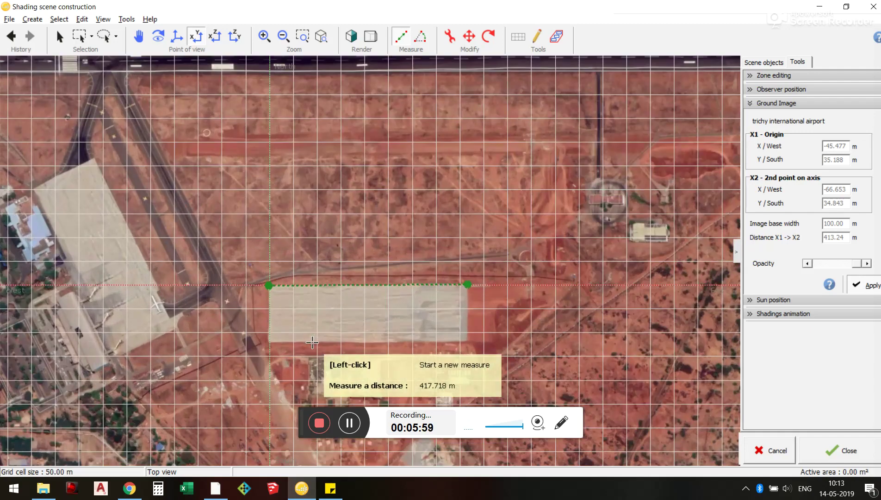
pyautogui.scroll(-1, 271, 357)
pyautogui.scroll(3, 271, 358)
# Measure the apron's west side (120.026 m) and compare with Google Earth's 115.70 m ruler
pyautogui.click(270, 360)
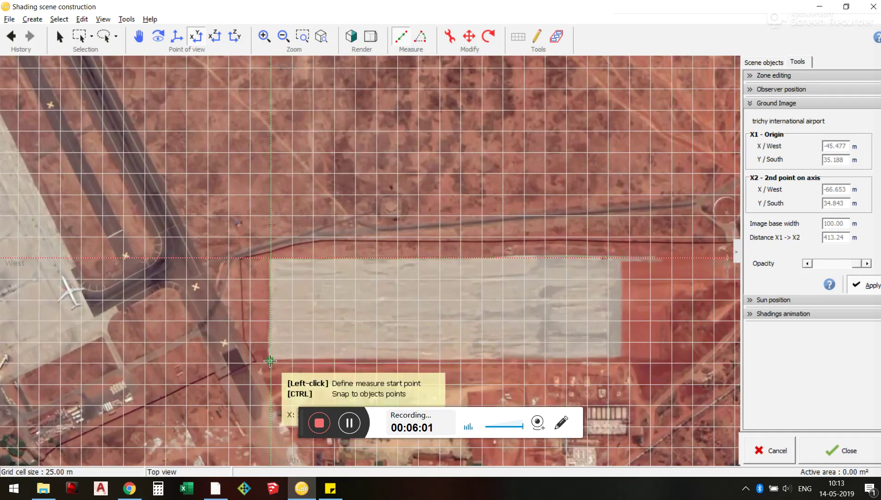
pyautogui.click(270, 259)
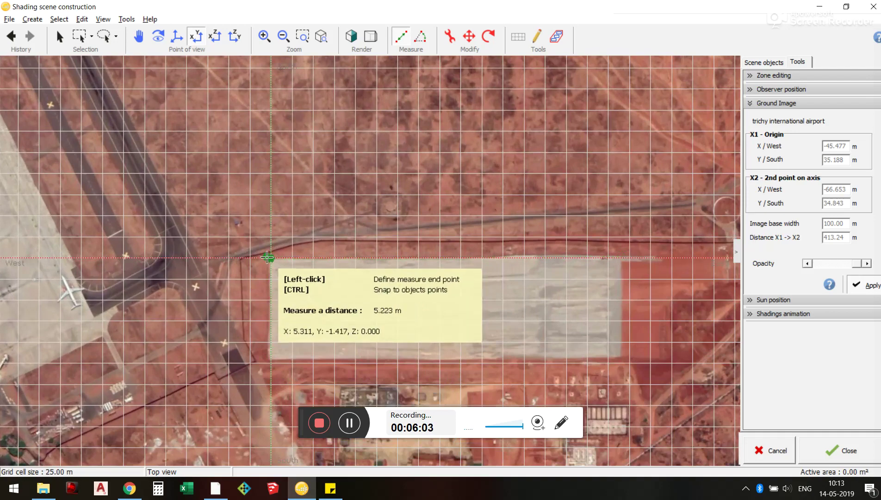
pyautogui.click(270, 360)
pyautogui.hotkey('alt', 'Tab')
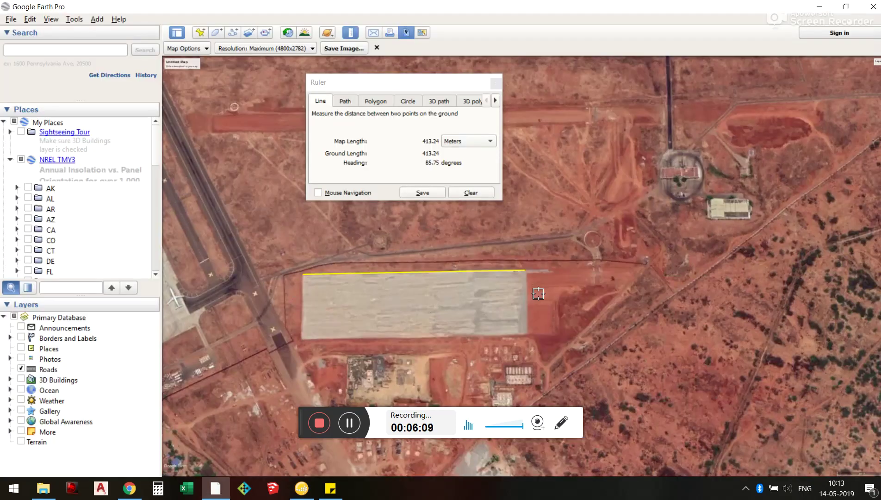
pyautogui.click(528, 272)
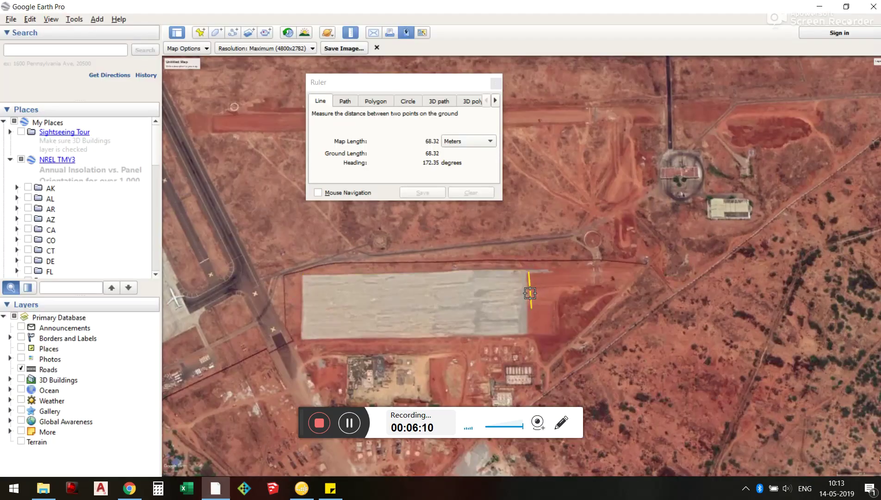
pyautogui.click(529, 336)
pyautogui.hotkey('alt', 'Tab')
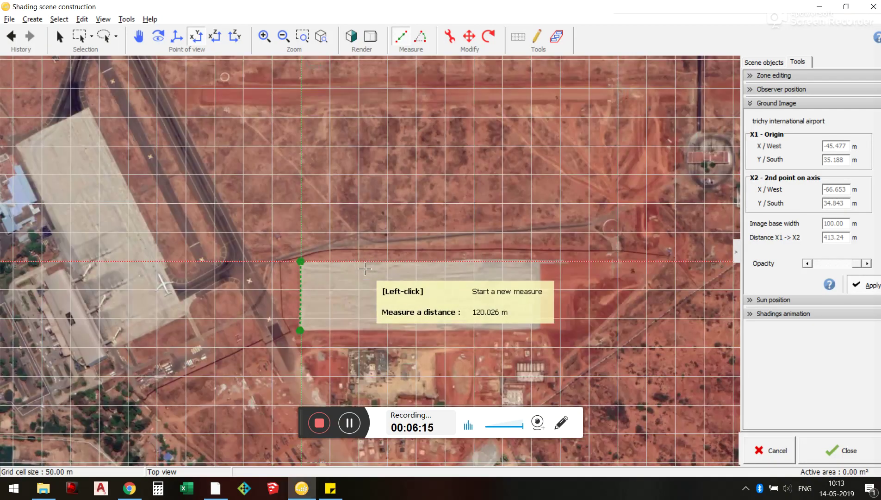
# Resave the shading scene model, overwriting the existing file
pyautogui.hotkey('ctrl', 's')
pyautogui.press('Return')
pyautogui.click(481, 296)
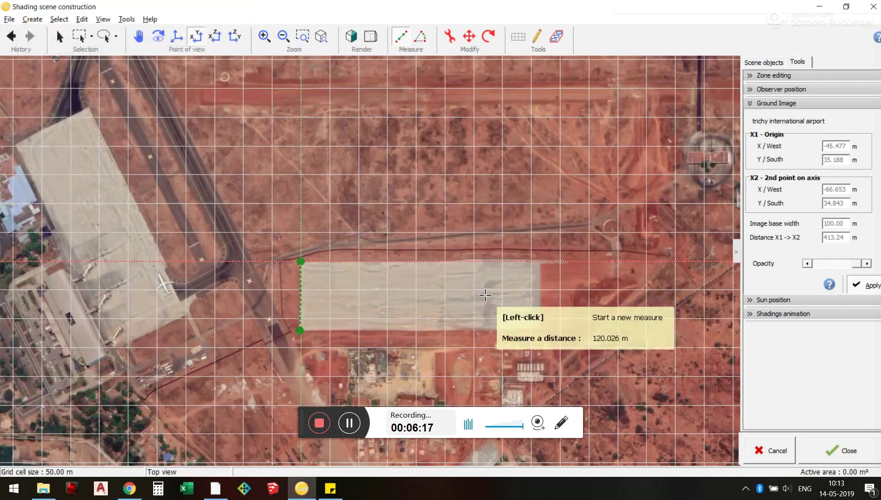